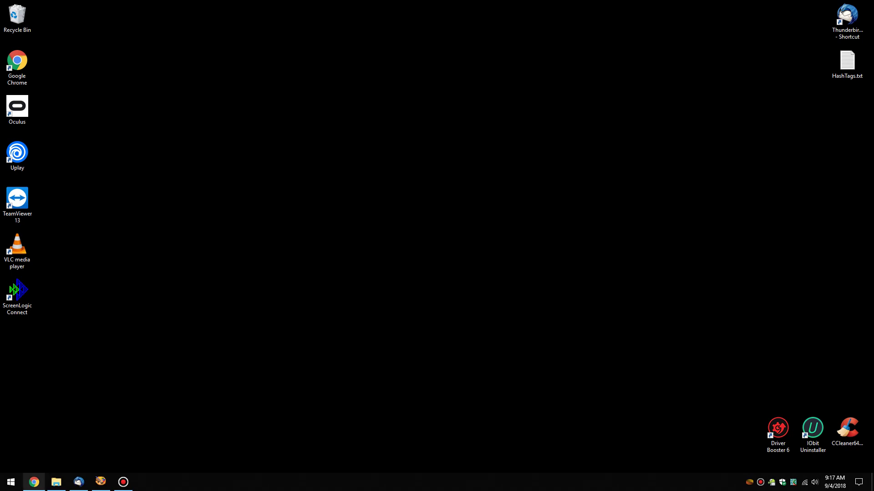
Step: Select the Social Book Post Manager title on its store page and add it to Chrome
left_click(34, 482)
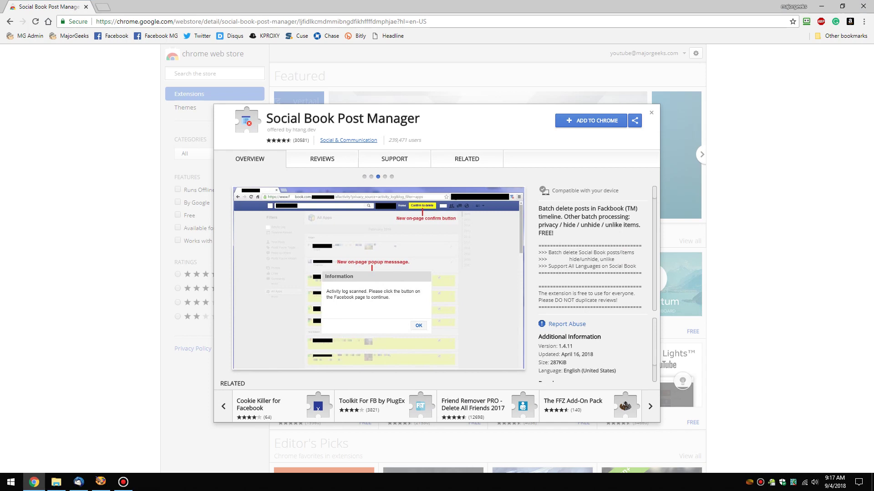
left_click_drag(272, 119, 419, 119)
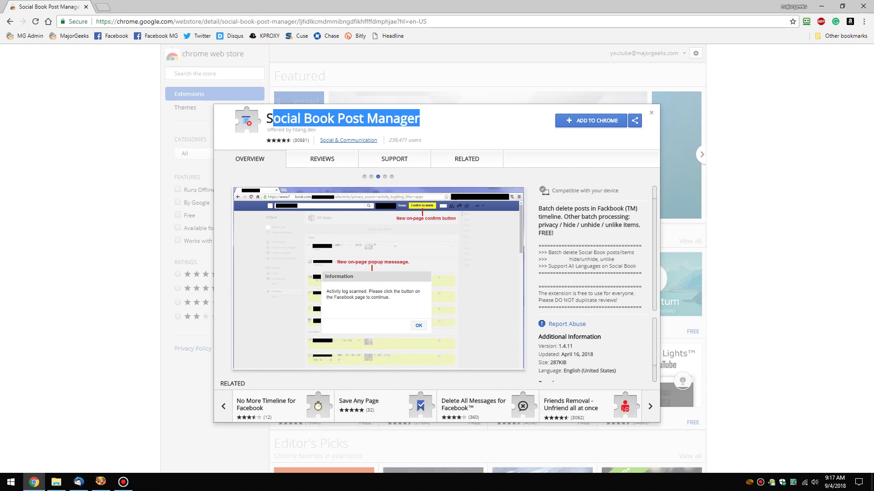
left_click_drag(267, 120, 419, 119)
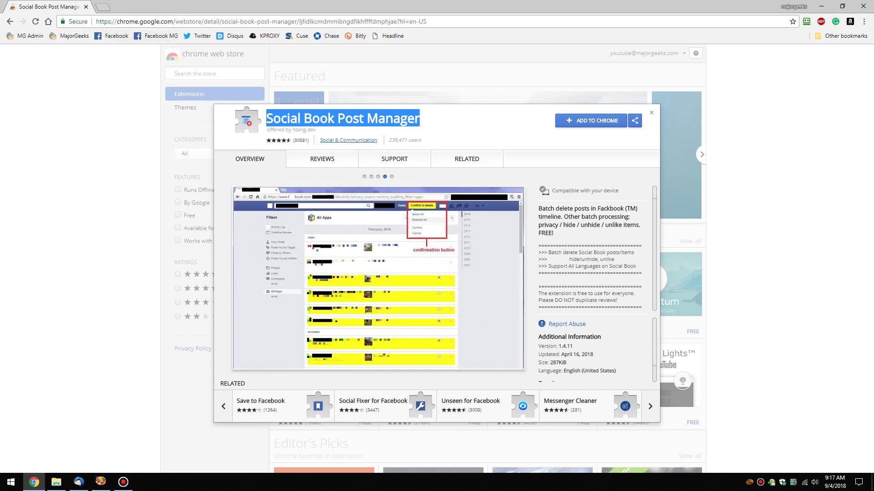
left_click(591, 120)
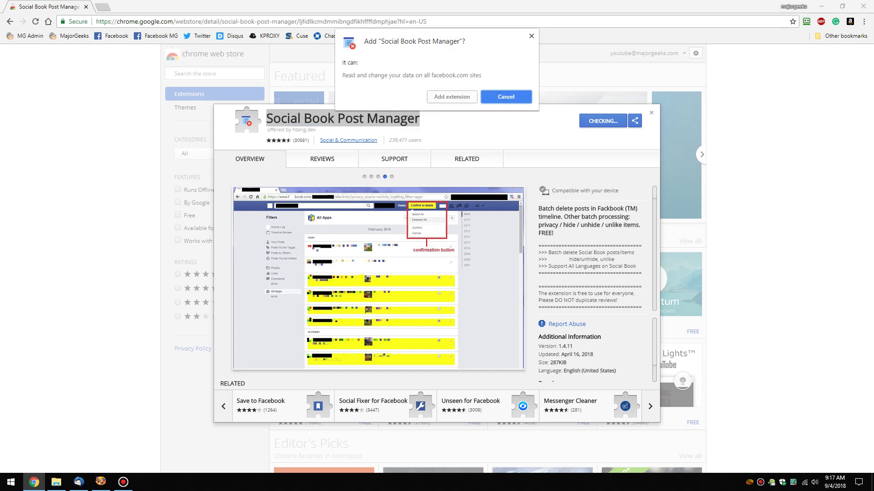
key("Escape")
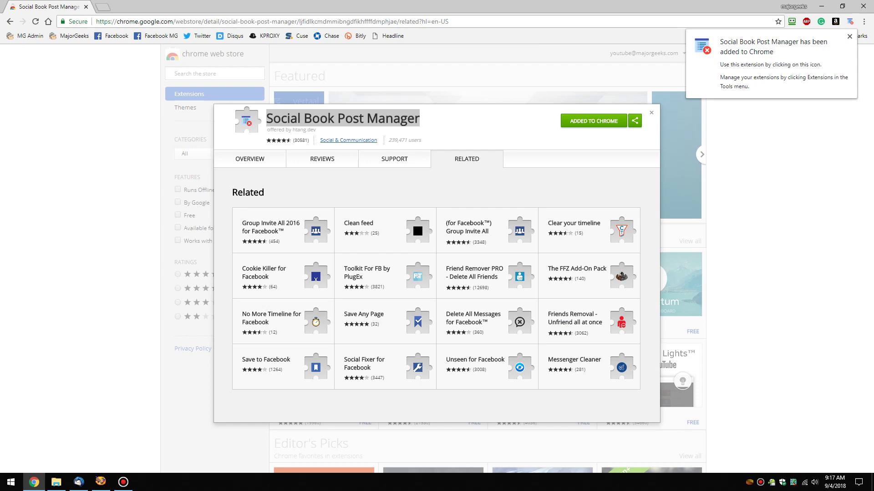
Step: Close the store overlay, dismiss the extension's non-Facebook warning, and go to Facebook
key("Escape")
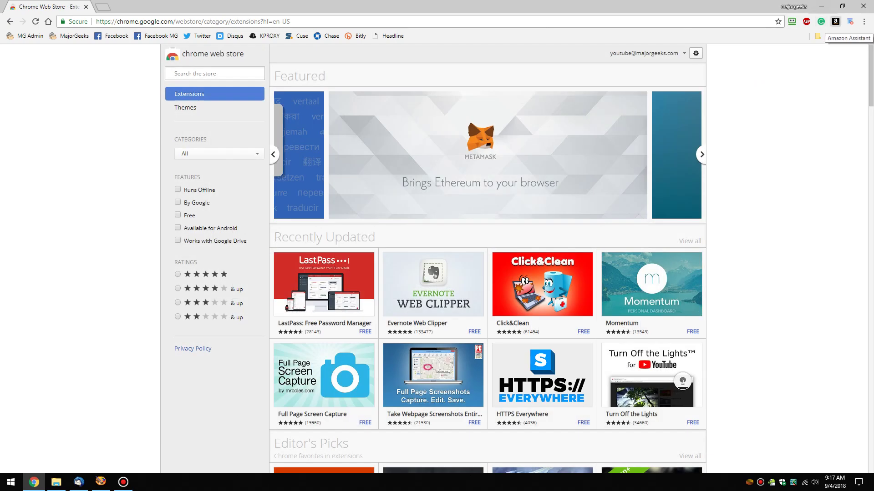
left_click(849, 21)
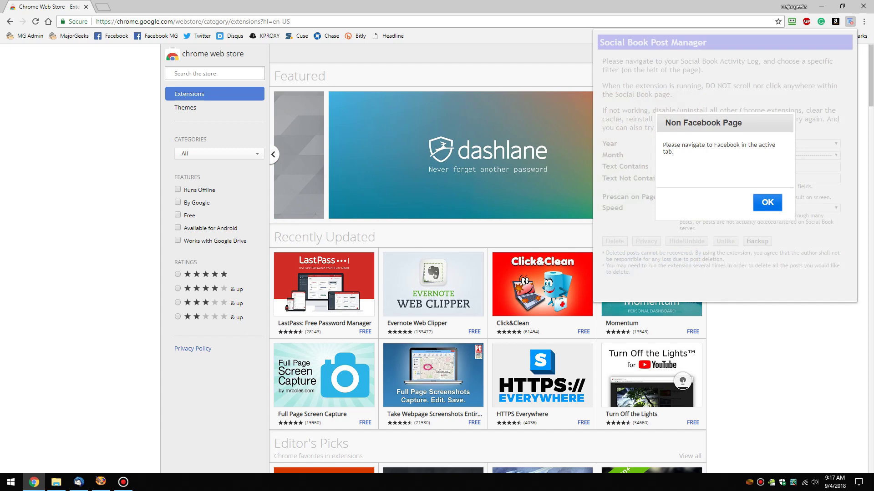
key("Return")
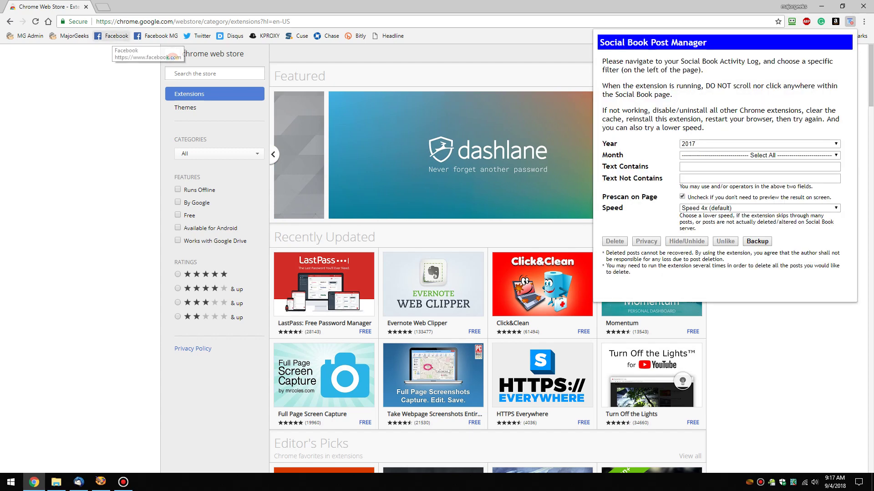
left_click(115, 36)
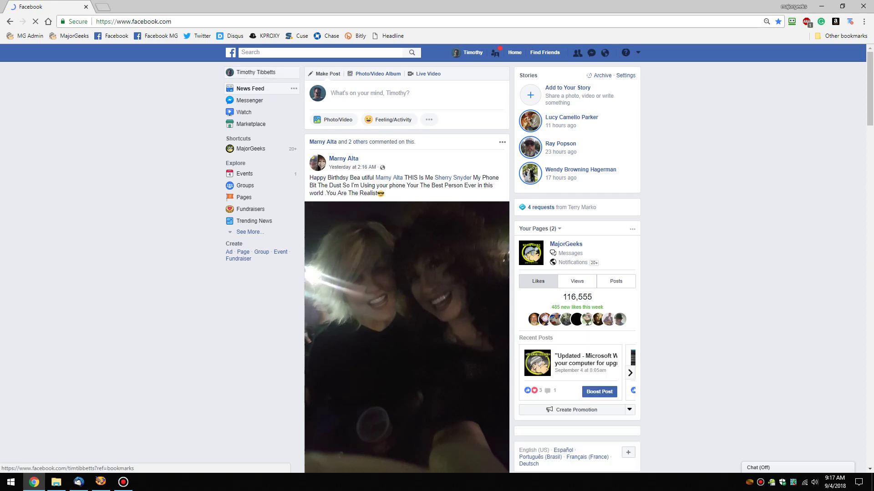
Step: Open the profile's Activity Log and scroll down to the August 27, 2018 entries
left_click(256, 71)
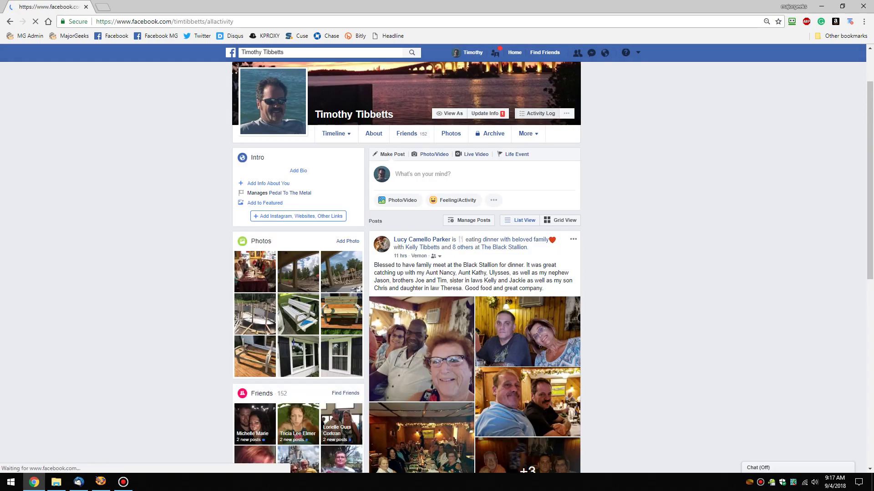
scroll(441, 273, "down", 15)
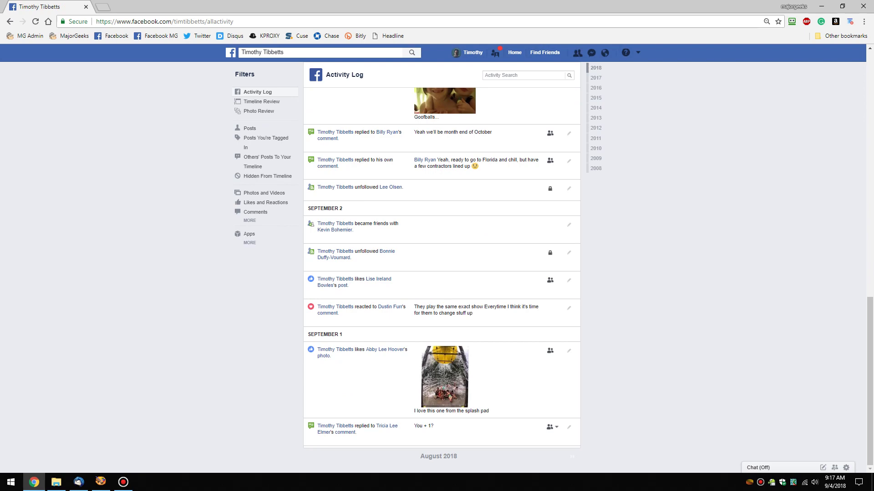
scroll(441, 273, "down", 20)
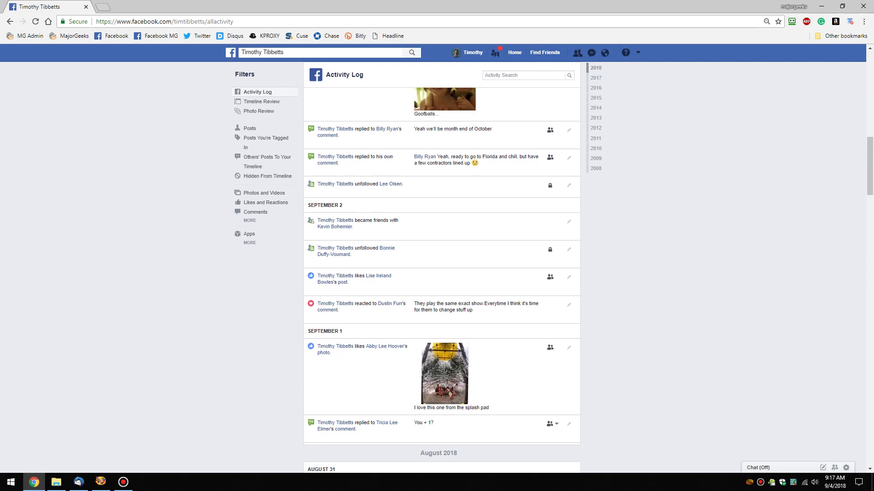
scroll(441, 273, "down", 15)
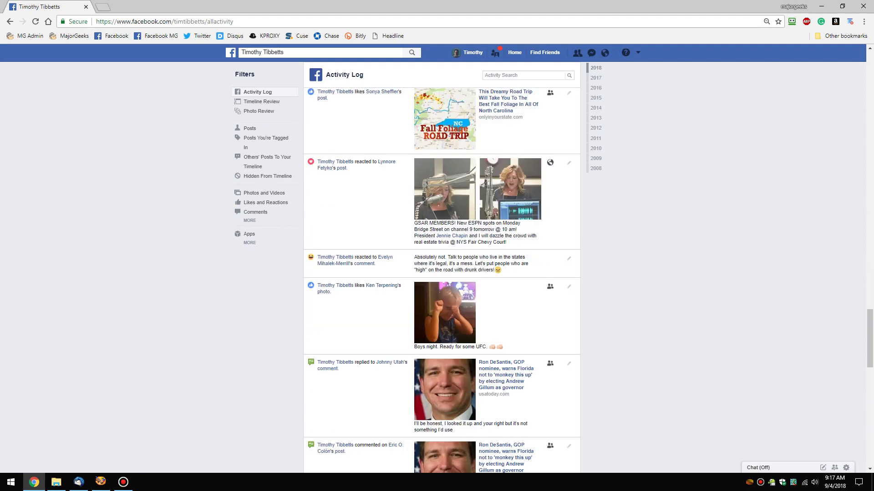
scroll(441, 273, "down", 6)
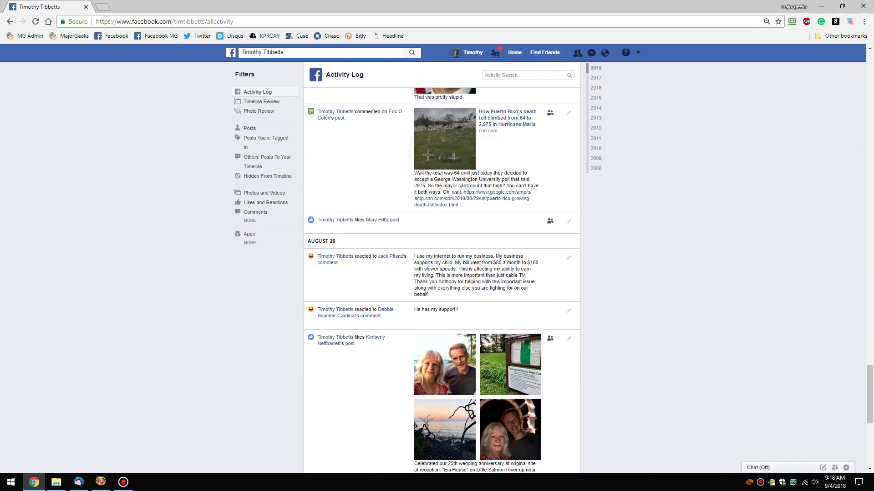
scroll(441, 273, "down", 12)
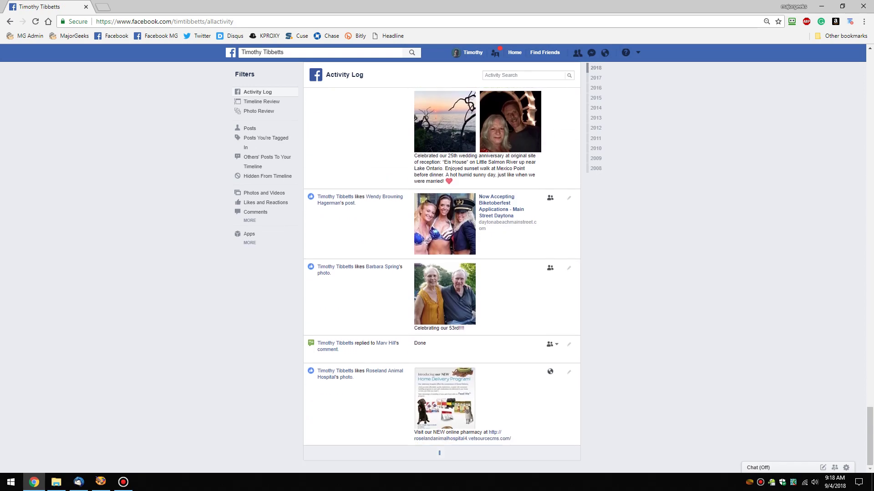
scroll(569, 217, "down", 10)
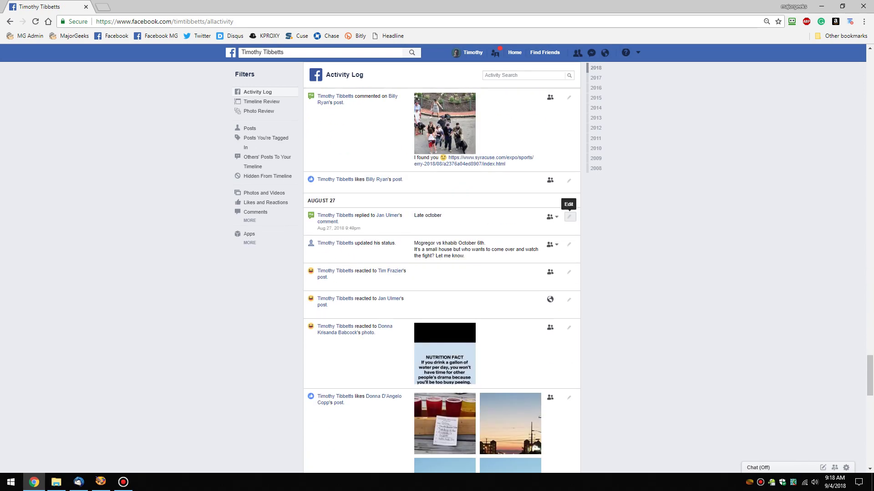
Step: Inspect the Delete and Remove Reaction options on entries, then open the Social Book Post Manager panel
left_click(569, 217)
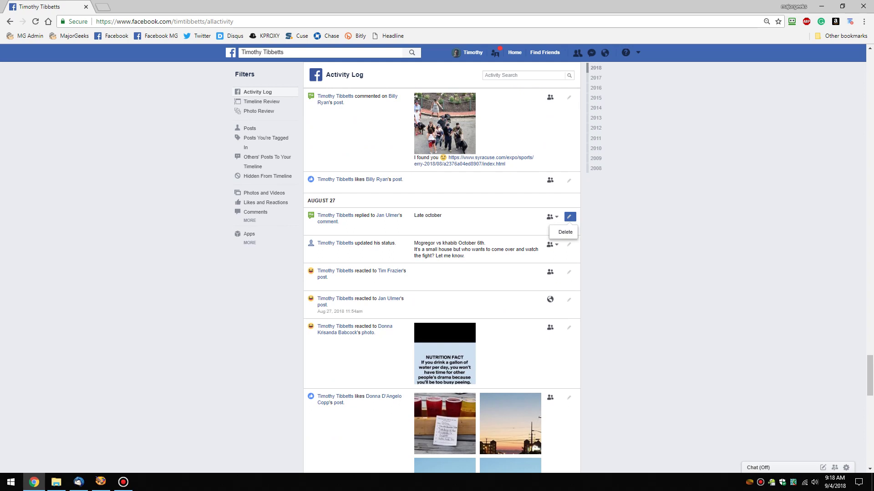
left_click(569, 328)
left_click(552, 343)
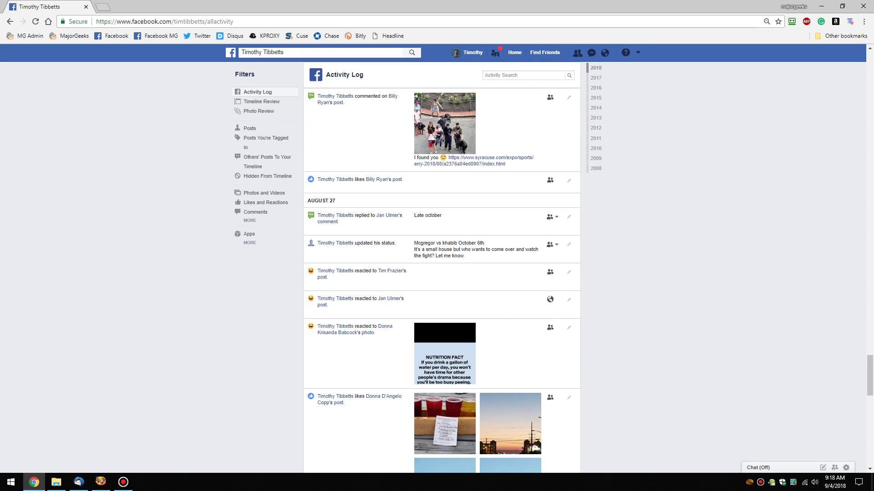
left_click(850, 22)
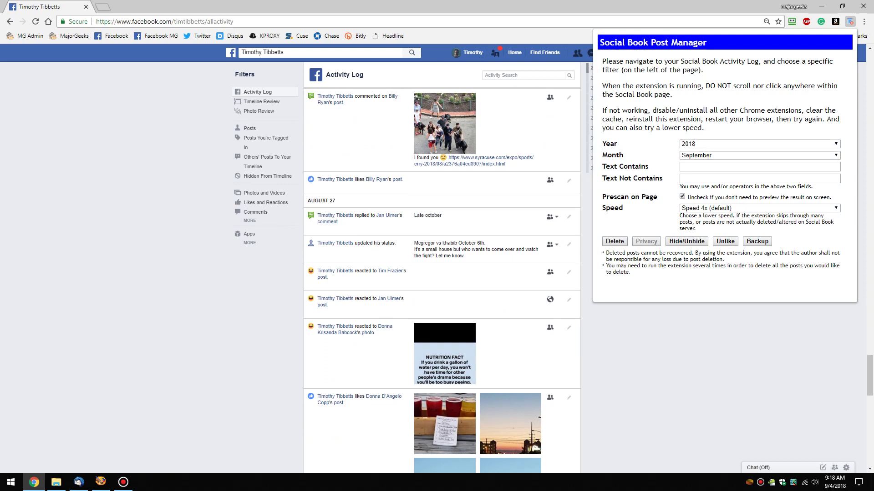
Step: Add an empty tab beside Facebook and reopen Social Book Post Manager on the Activity Log
left_click(102, 7)
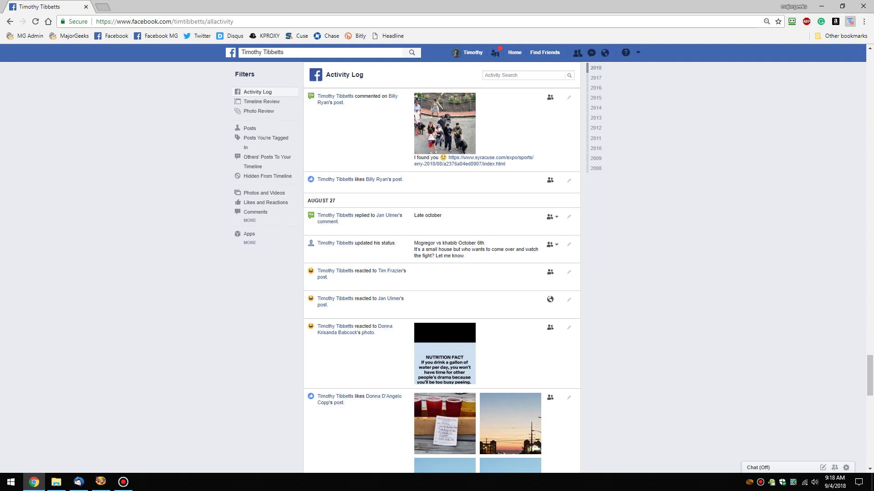
left_click(54, 7)
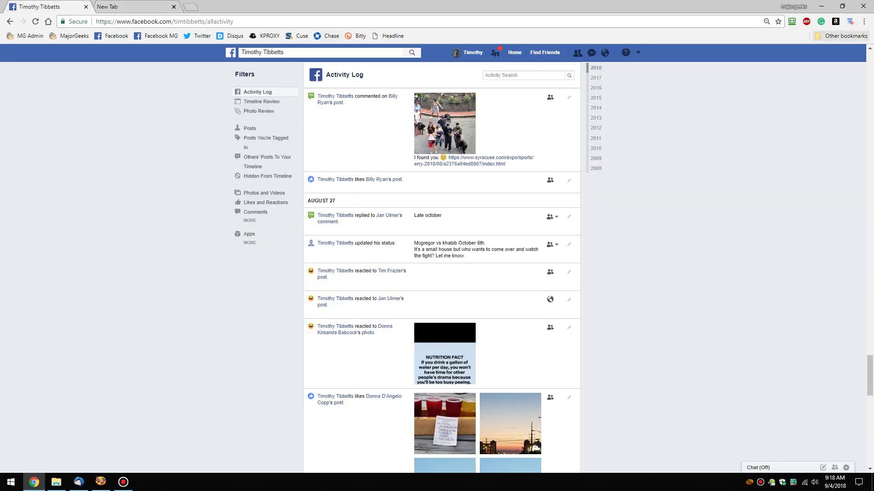
left_click(849, 22)
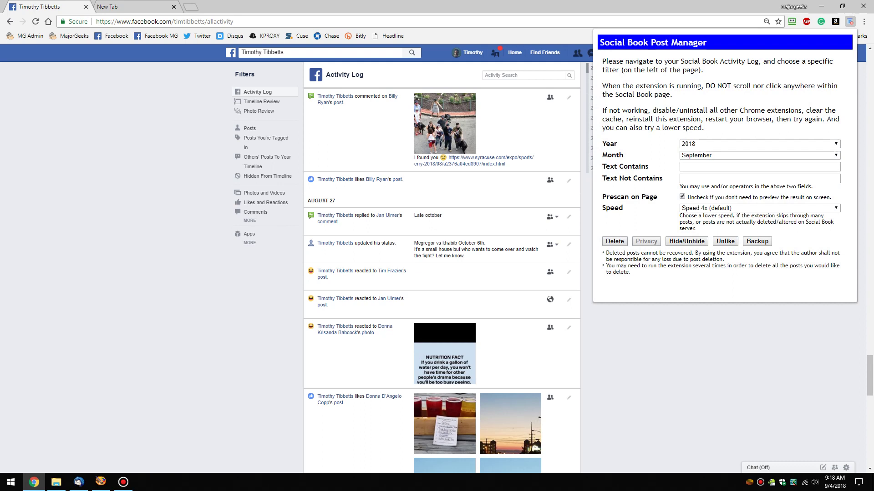
Step: Set the extension's filter to Year 2017 and Month Select All
left_click(682, 144)
left_click(682, 167)
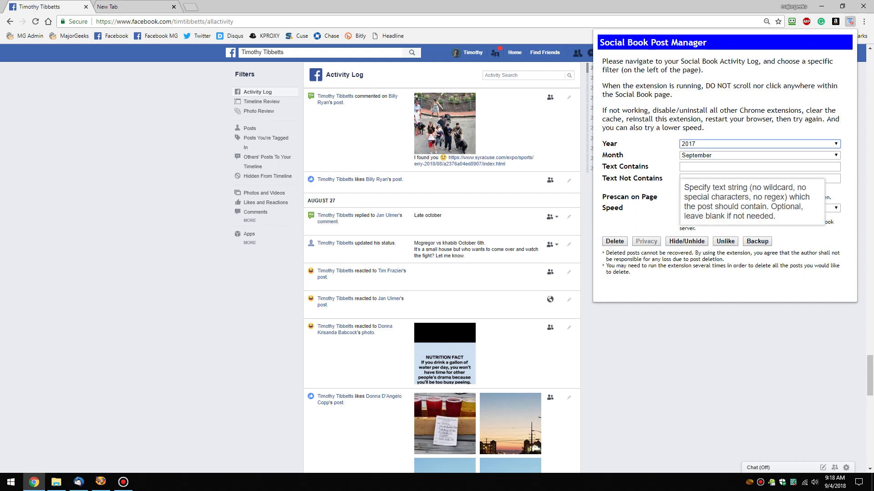
left_click(759, 155)
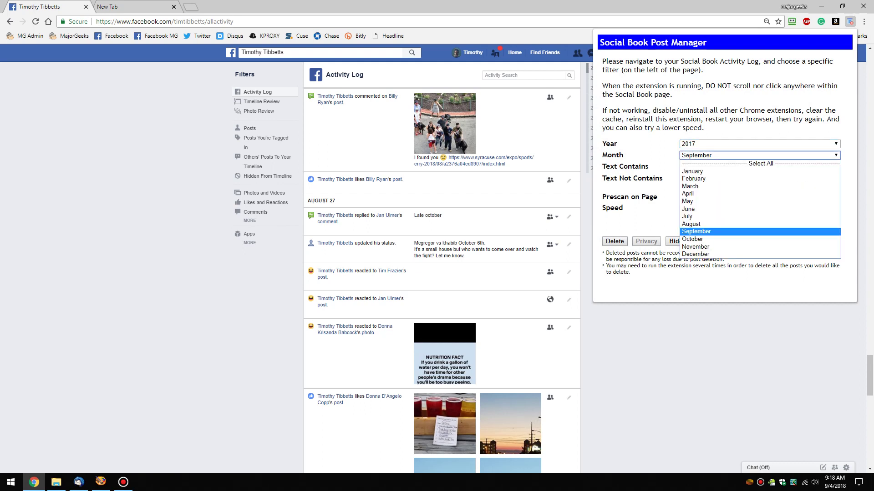
left_click(760, 164)
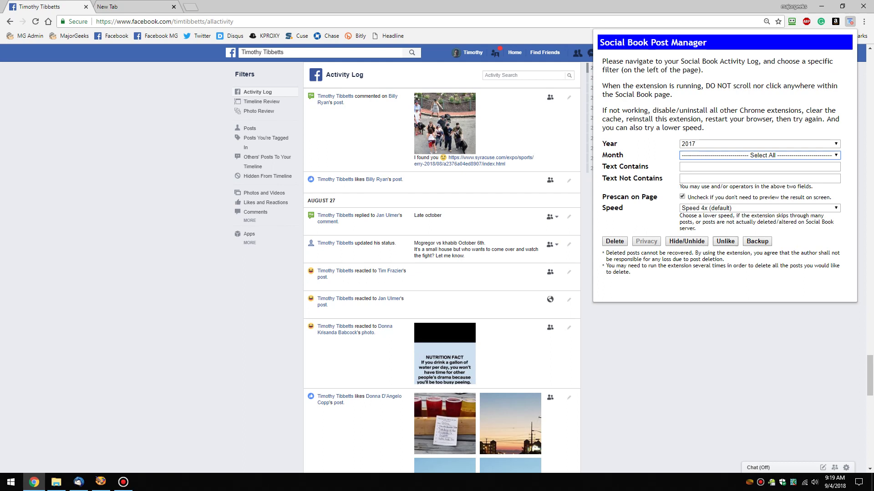
Step: Run Unlike on all matching 2017 posts and confirm hiding the entries
left_click(725, 241)
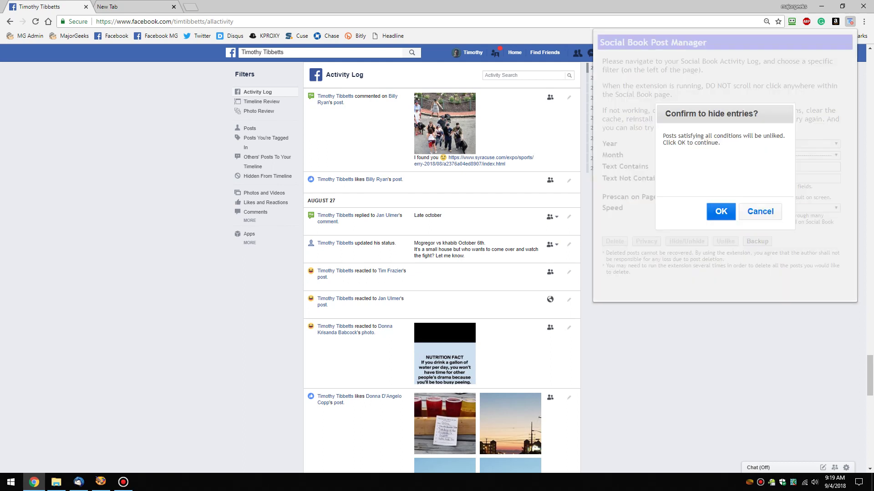
key("Return")
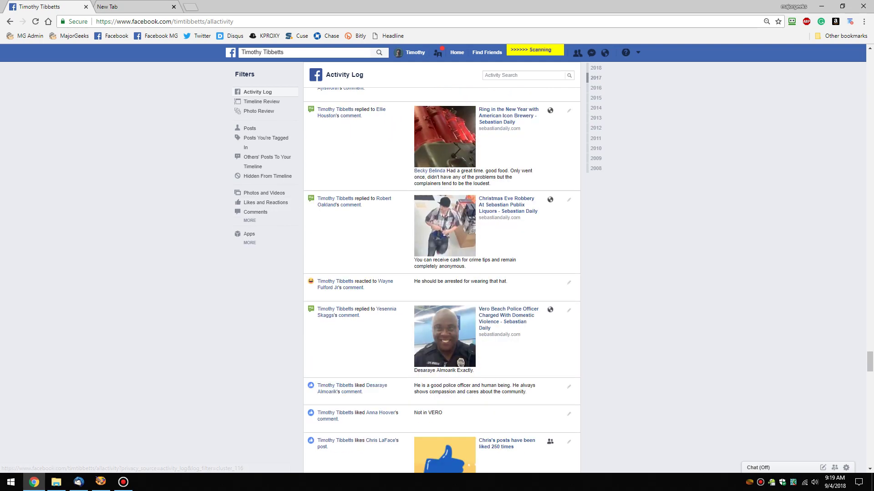
Step: Load MajorGeeks in the other tab, then reload Facebook's Activity Log to stop the scan
left_click(132, 6)
left_click(69, 36)
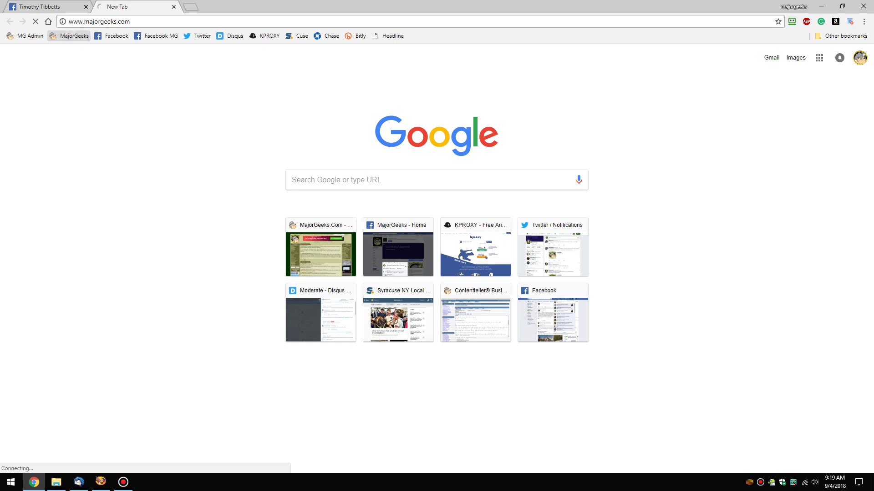
key("ctrl+1")
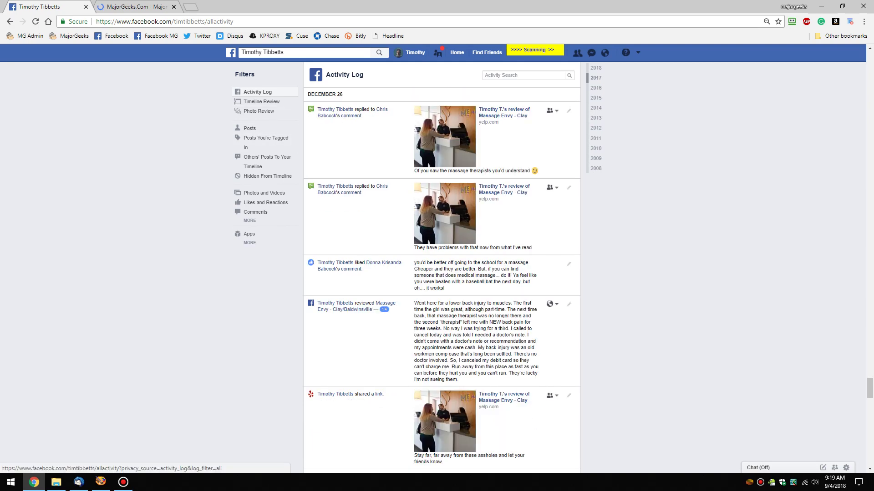
left_click(257, 93)
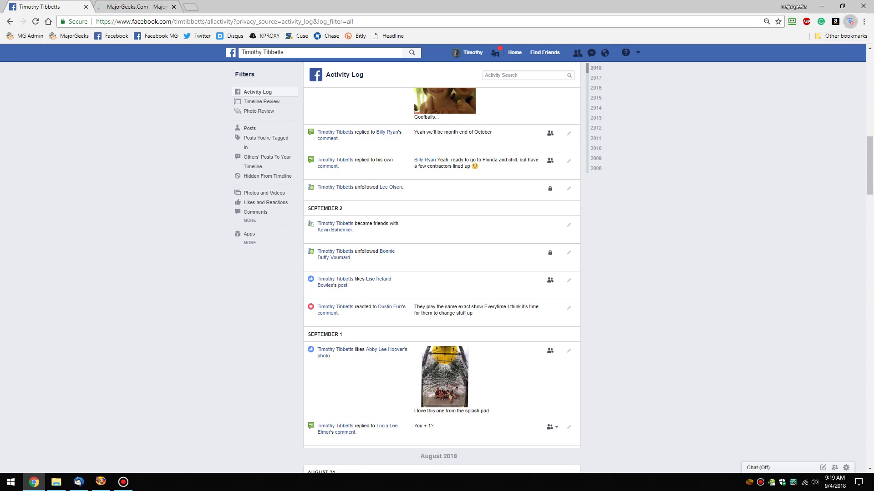
Step: Reopen Social Book Post Manager and set Year 2017 with Month Select All
left_click(850, 22)
left_click(687, 143)
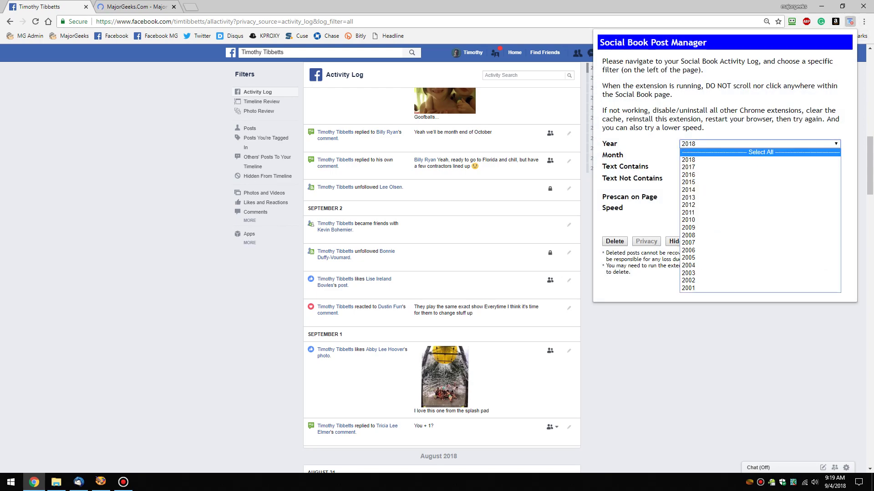
left_click(682, 168)
left_click(756, 155)
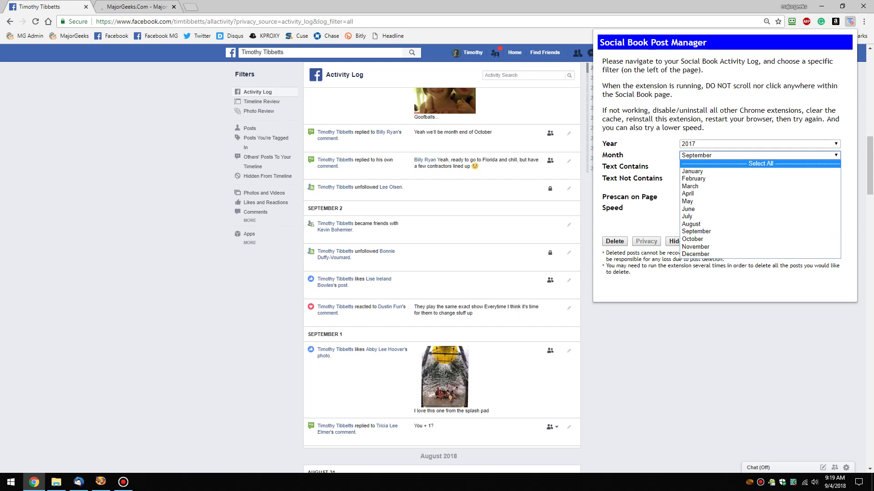
left_click(755, 162)
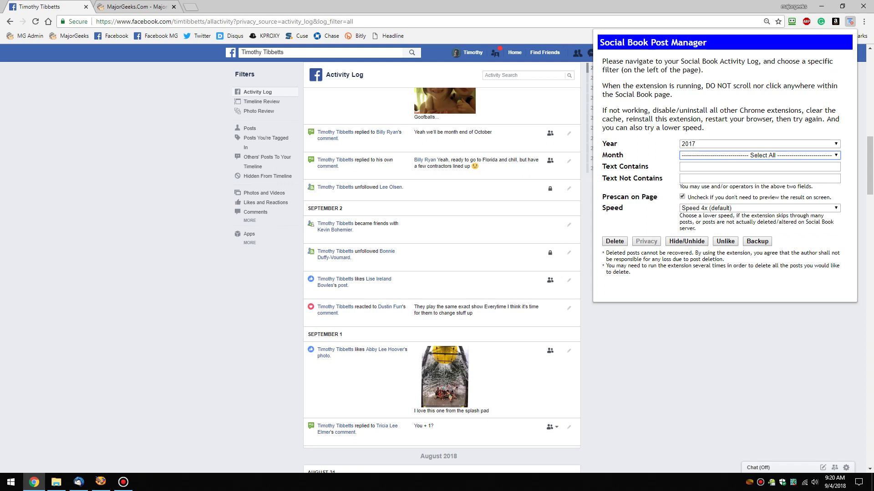
Step: Run Delete on all matching 2017 posts and confirm the deletion with OK
left_click(614, 241)
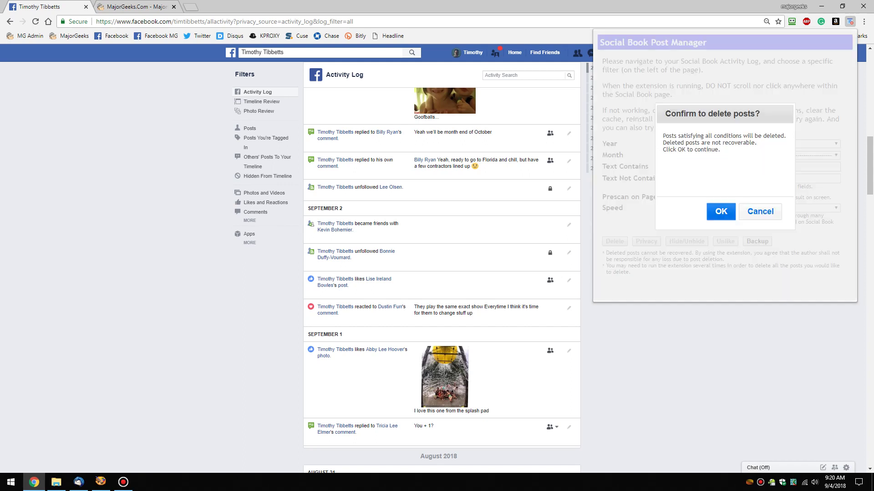
left_click(721, 211)
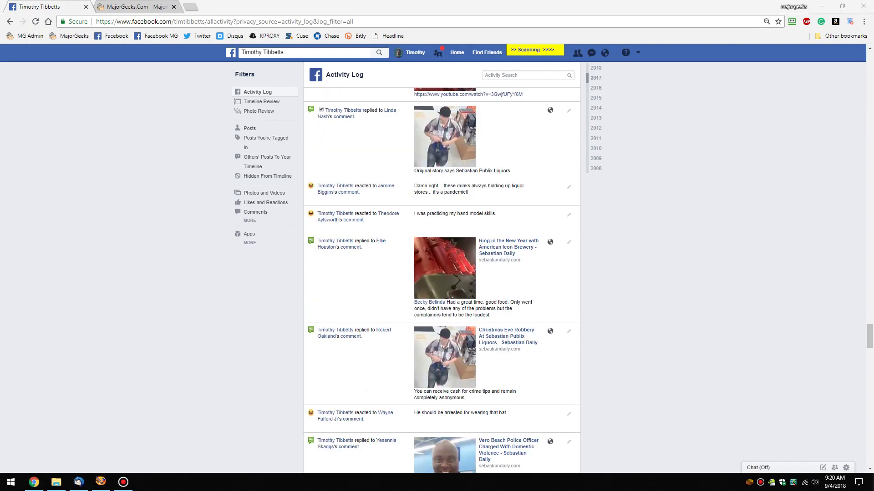
Step: Show the Windows desktop with Windows+D
key("super+d")
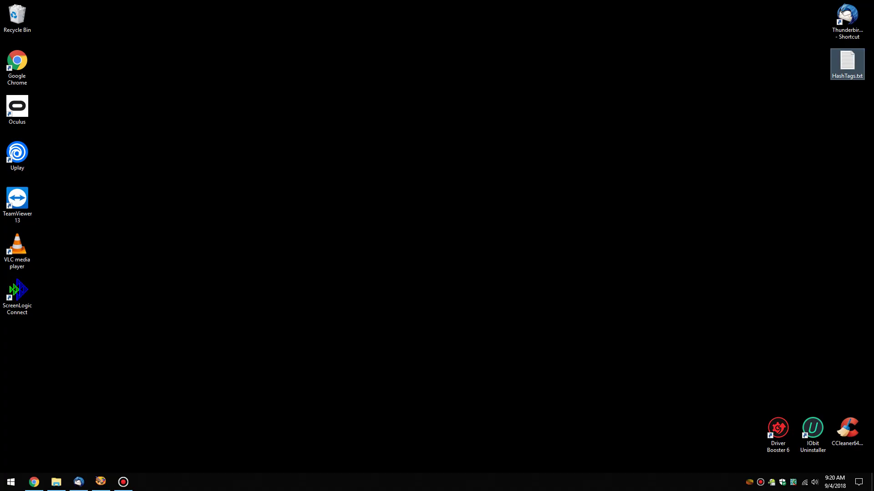